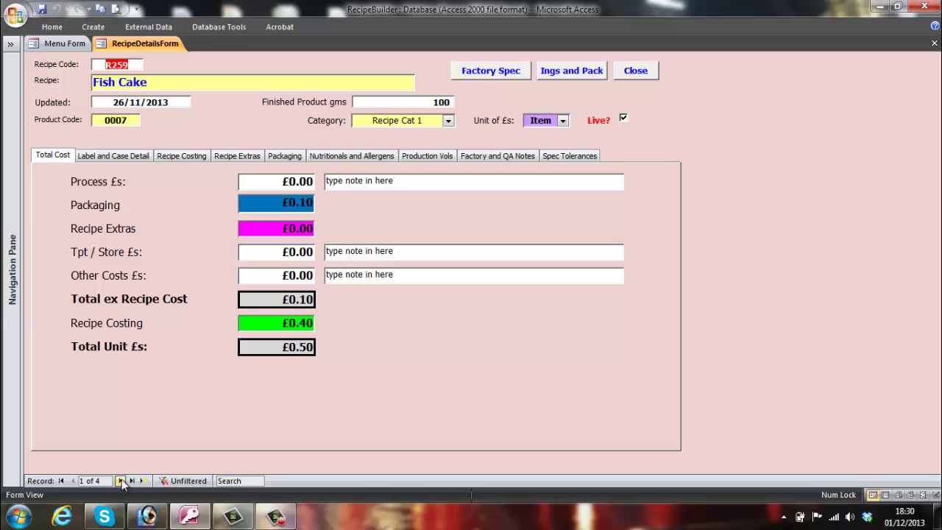
Go to the New Fishcake recipe record in the recipe details form.
click(121, 480)
click(121, 480)
click(121, 480)
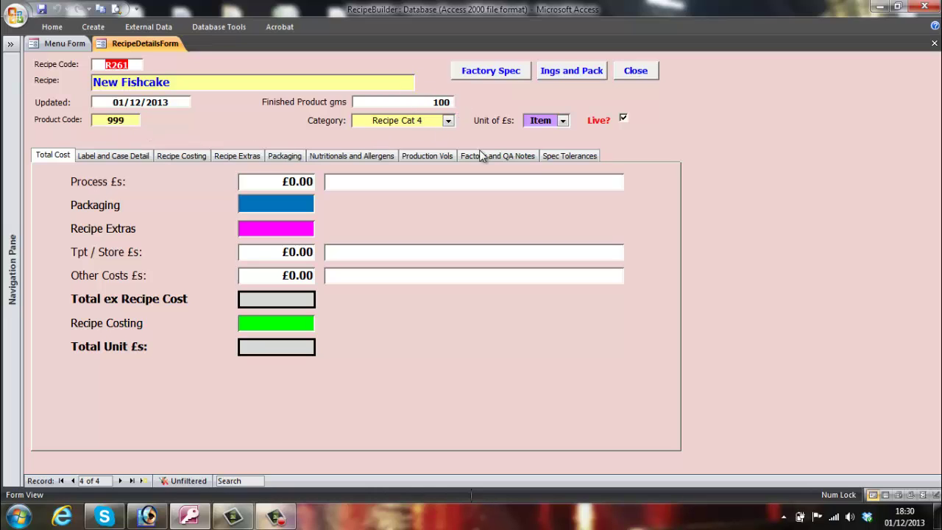
Choose Item as the recipe's unit of cost and Recipe Cat 4 as its category.
click(563, 121)
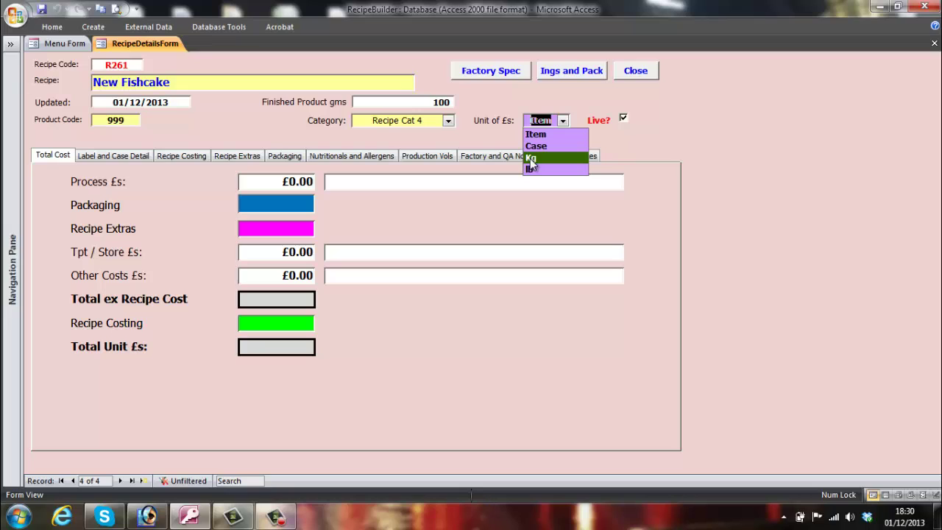
click(549, 132)
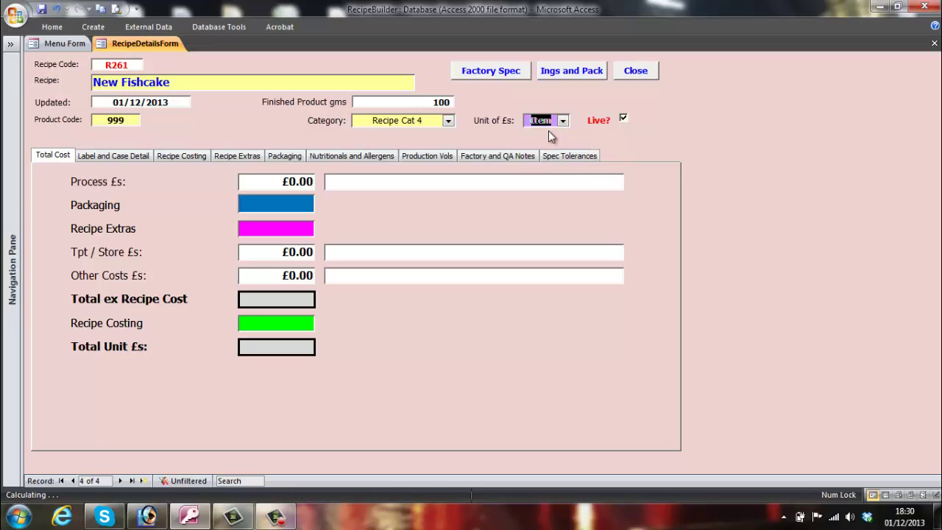
click(447, 121)
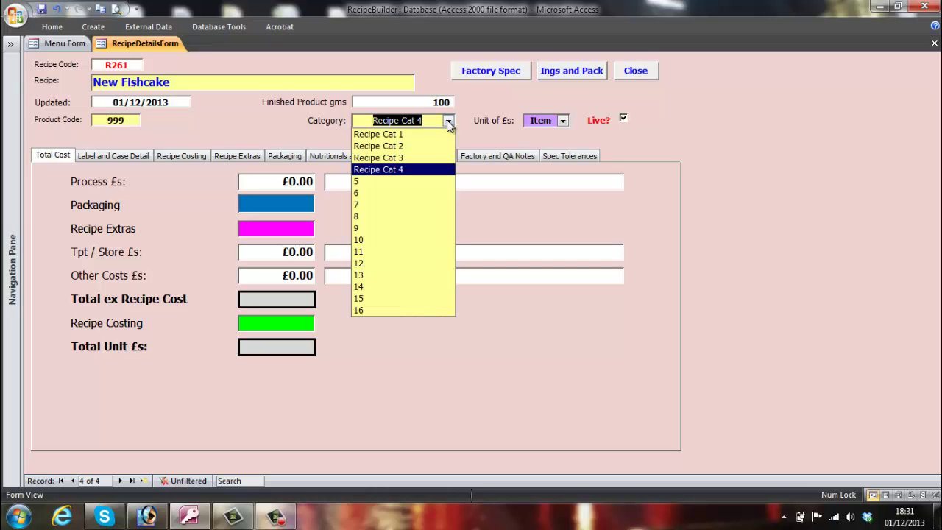
click(396, 173)
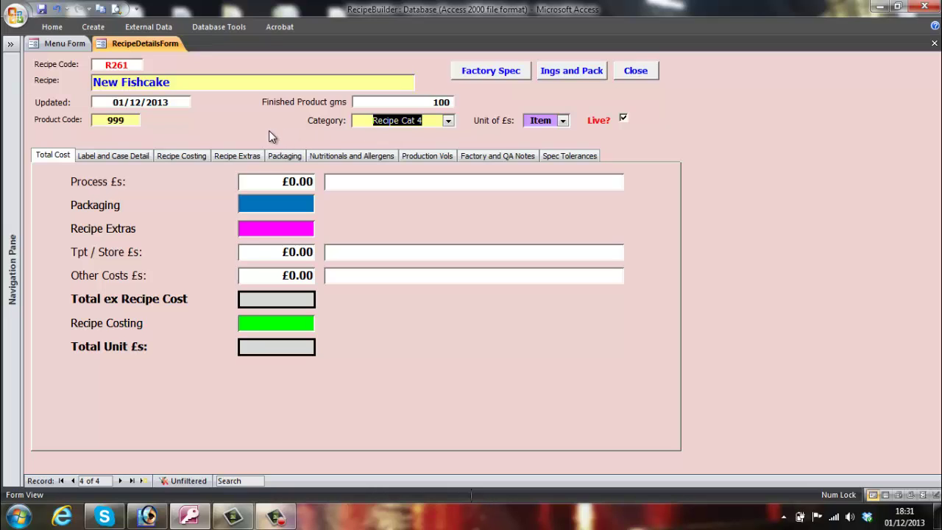
Enter "10 x 100g Fishcakes" as the case content in the recipe's label and case details.
click(110, 154)
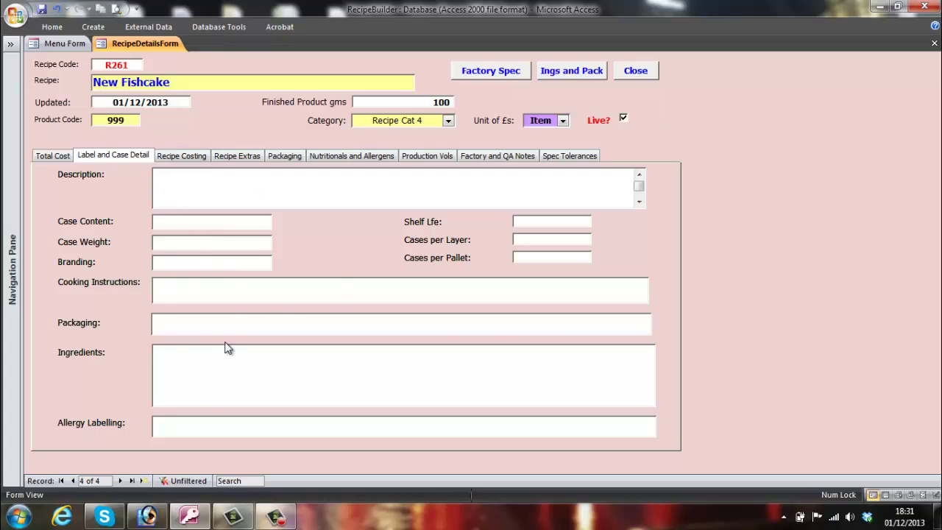
click(167, 221)
text(10 )
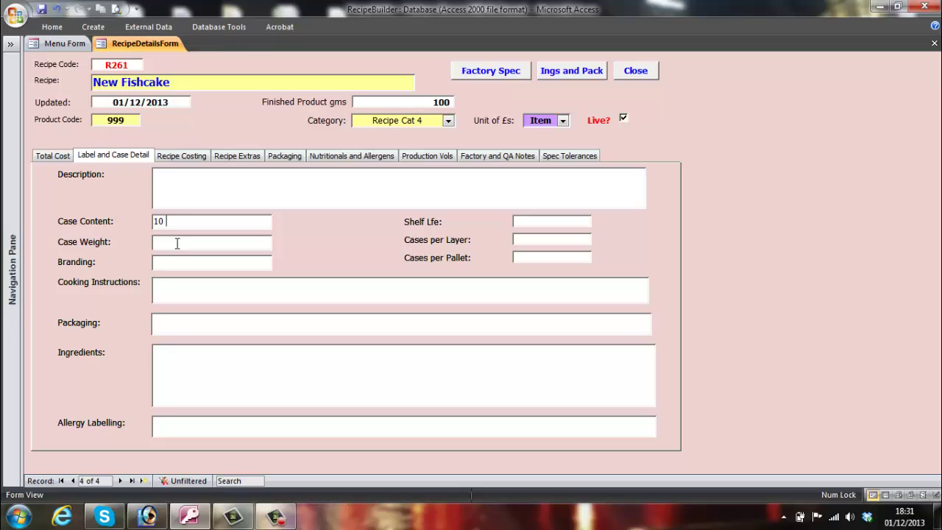
text(x 100g Fishcakes)
Look up the potato code in the ingredients summary and add Potato (code 3) at 50 gms to the recipe costing.
click(184, 155)
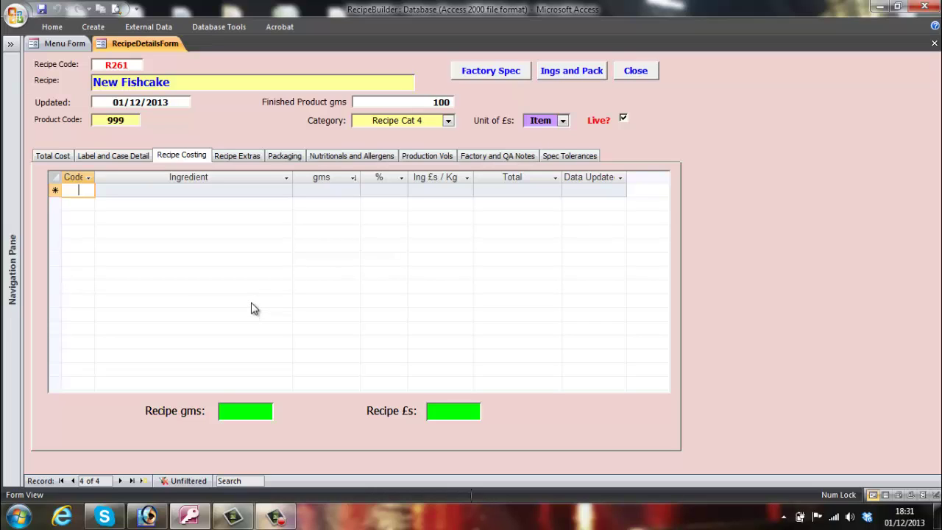
click(572, 72)
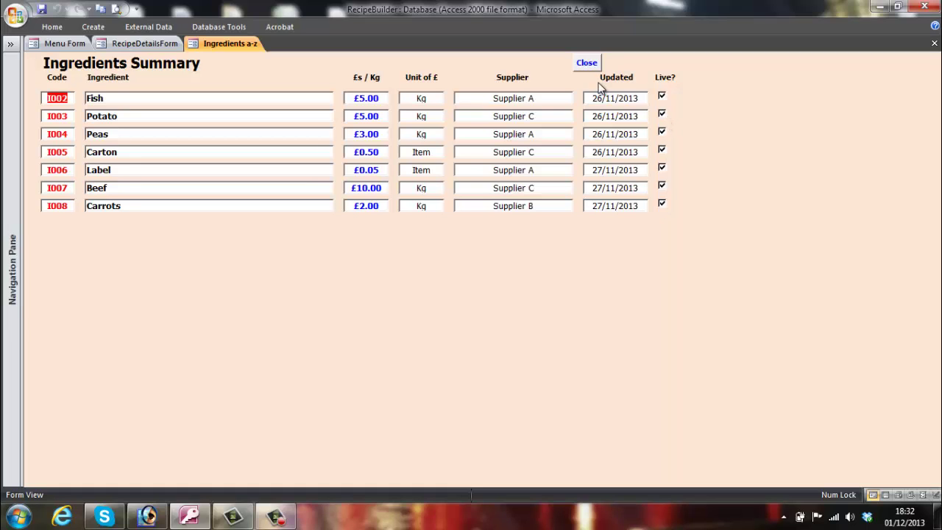
click(587, 65)
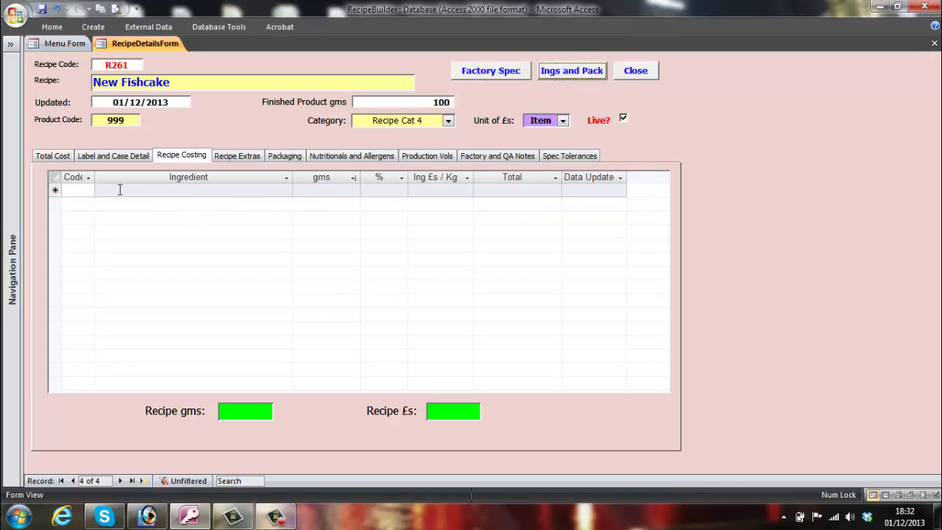
click(81, 196)
text(I003)
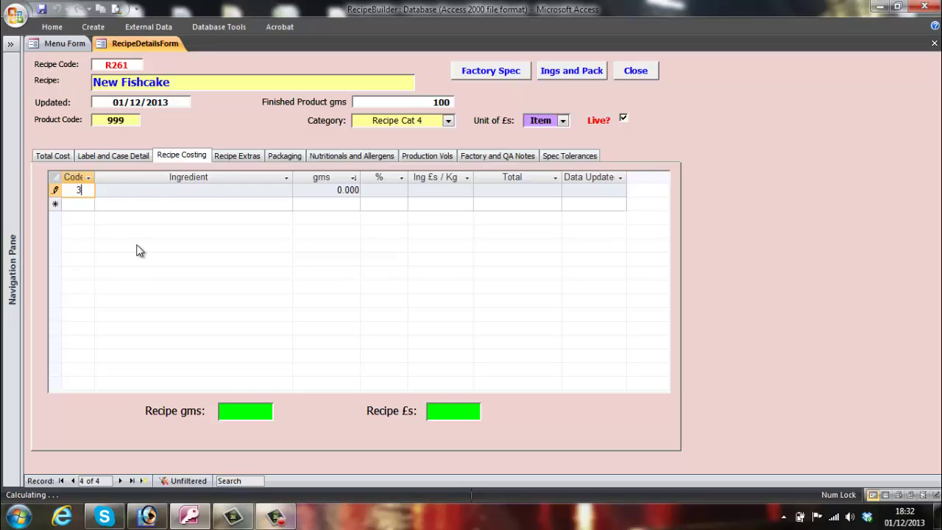
key(Tab)
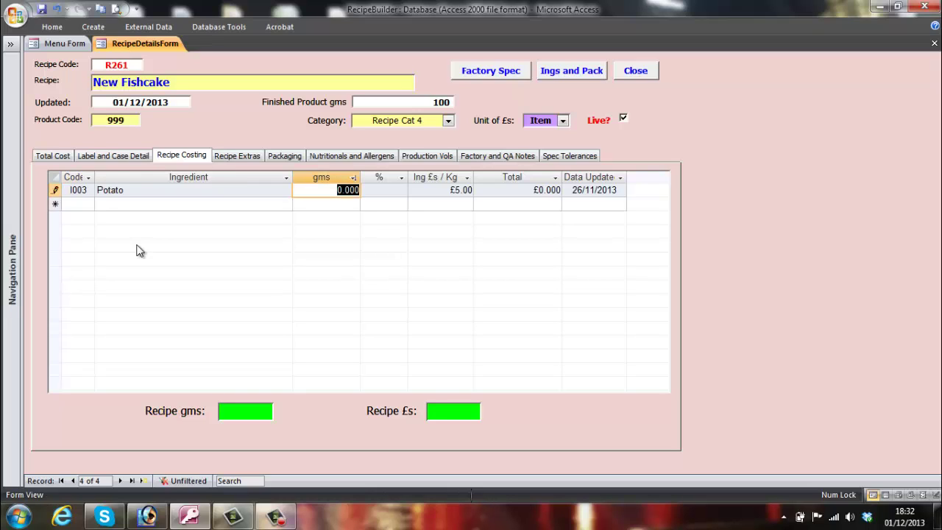
text(50)
key(Return)
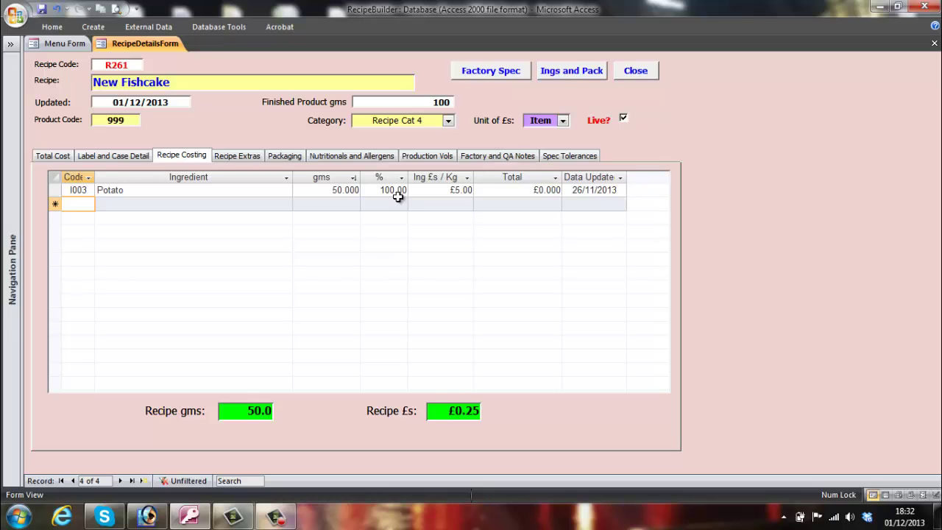
Look up the fish code in the ingredients summary and add Fish (I002) at 25 gms to the recipe costing.
click(554, 75)
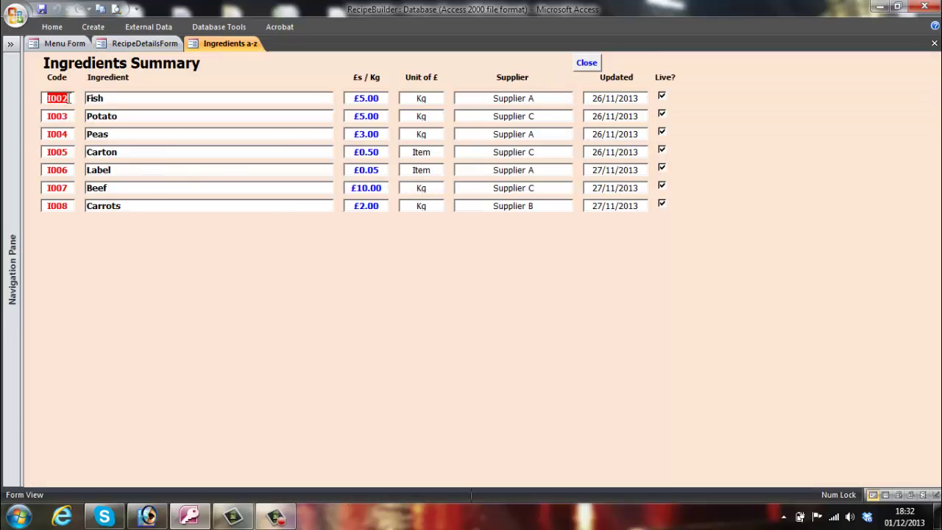
click(587, 64)
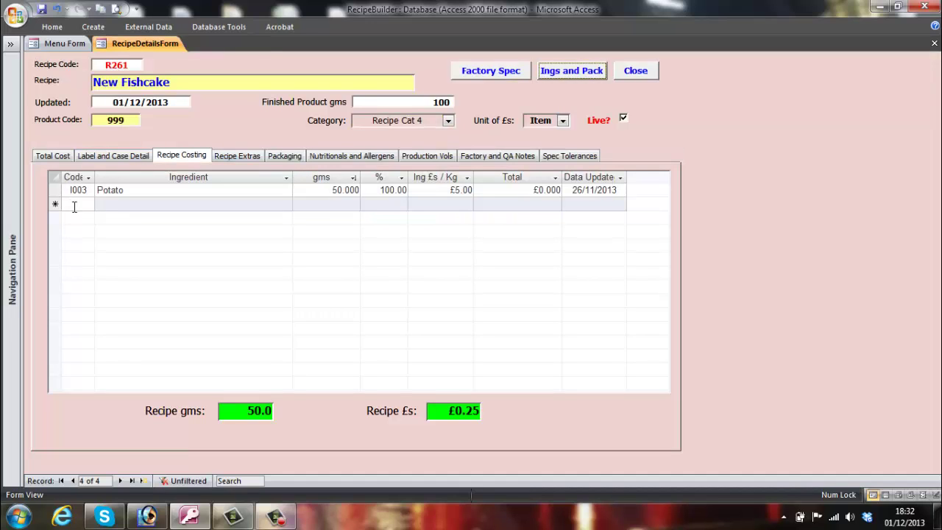
text(I002)
key(Tab)
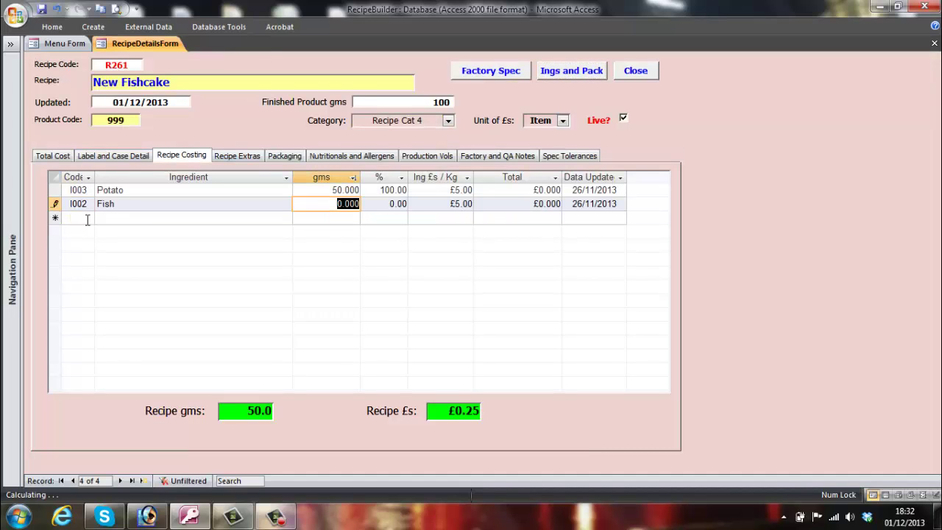
text(25)
click(86, 219)
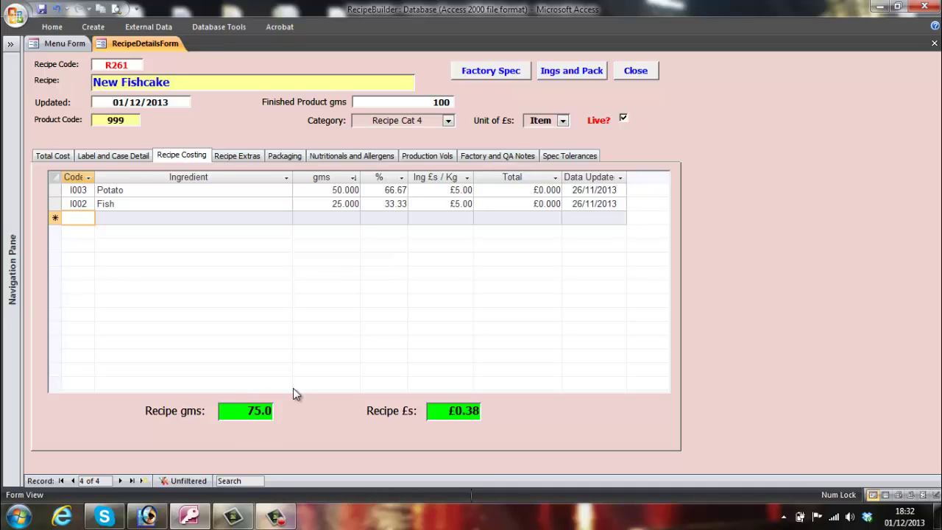
Look up the peas code in the ingredients summary and add Peas (I004) at 25 gms to the recipe costing.
click(552, 74)
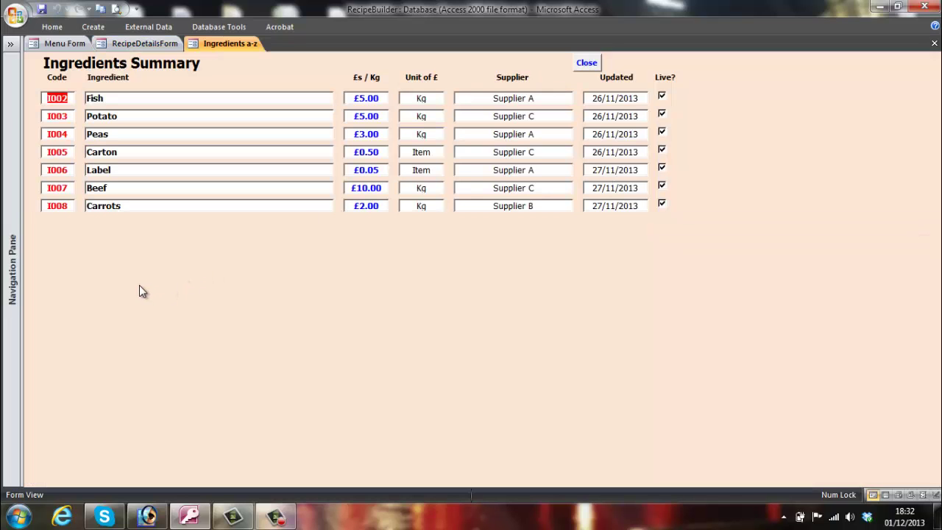
click(586, 64)
click(81, 219)
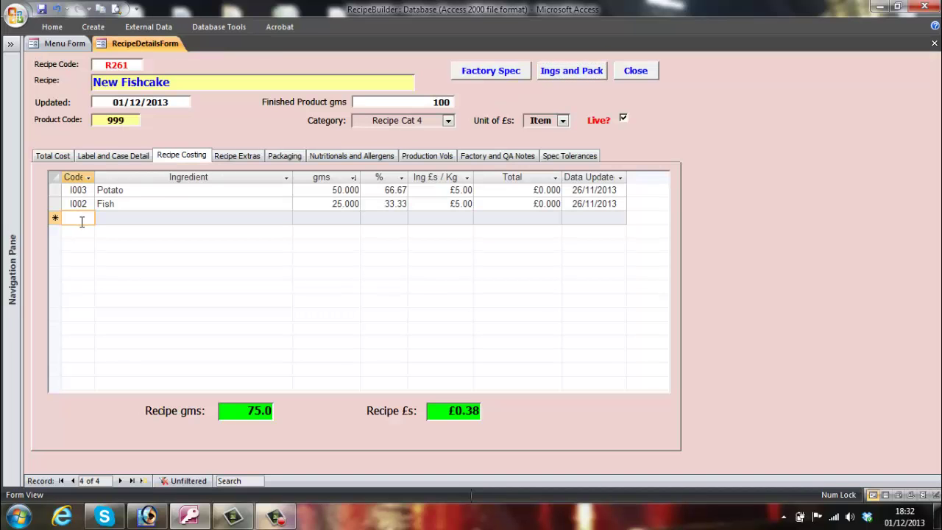
text(I004)
key(Tab)
text(2)
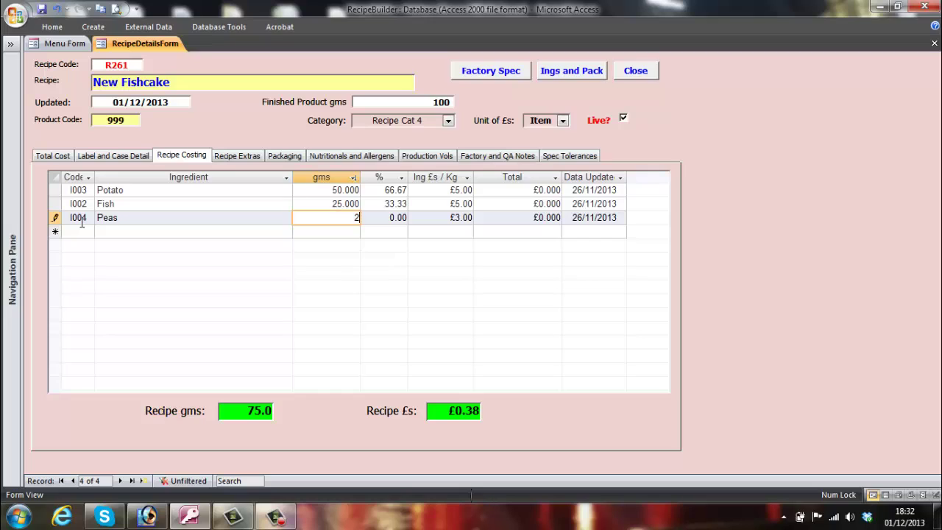
text(5)
click(81, 231)
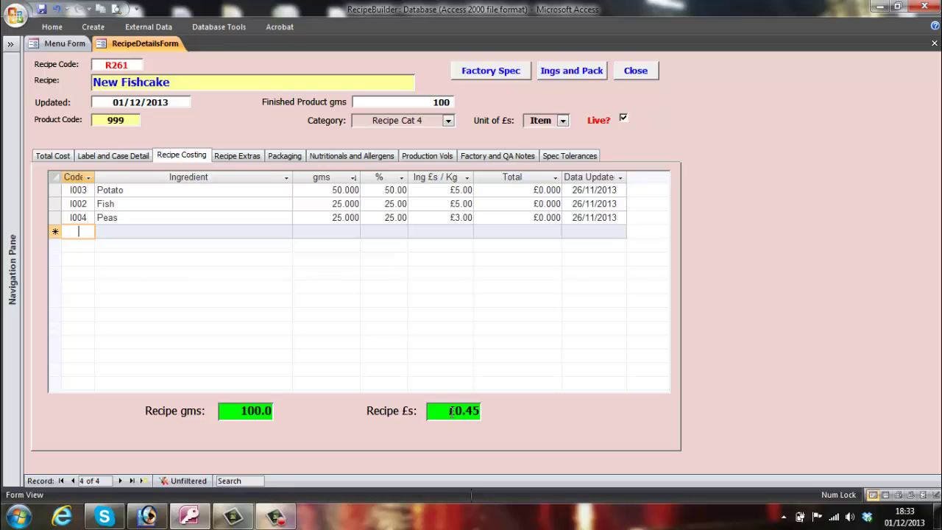
Add the blank ingredient with ID 1 to the recipe extras and check the total cost breakdown.
click(61, 158)
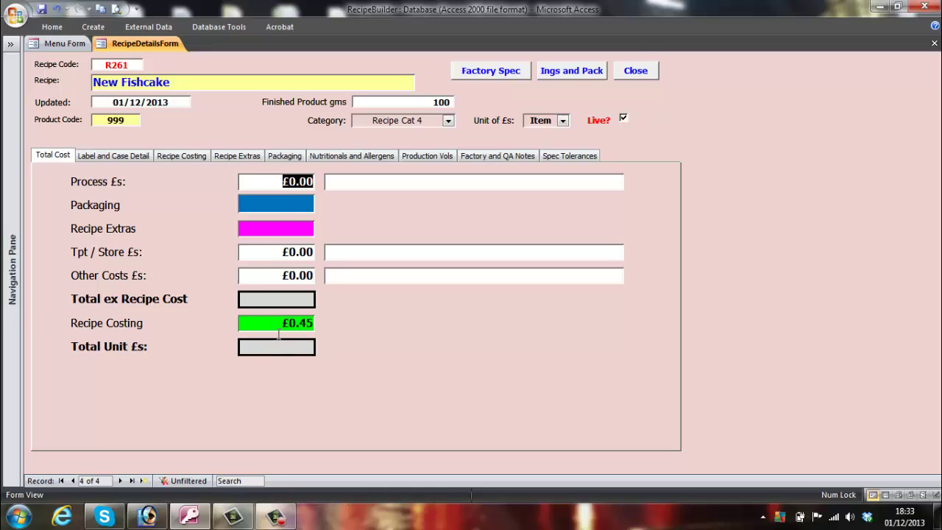
click(232, 156)
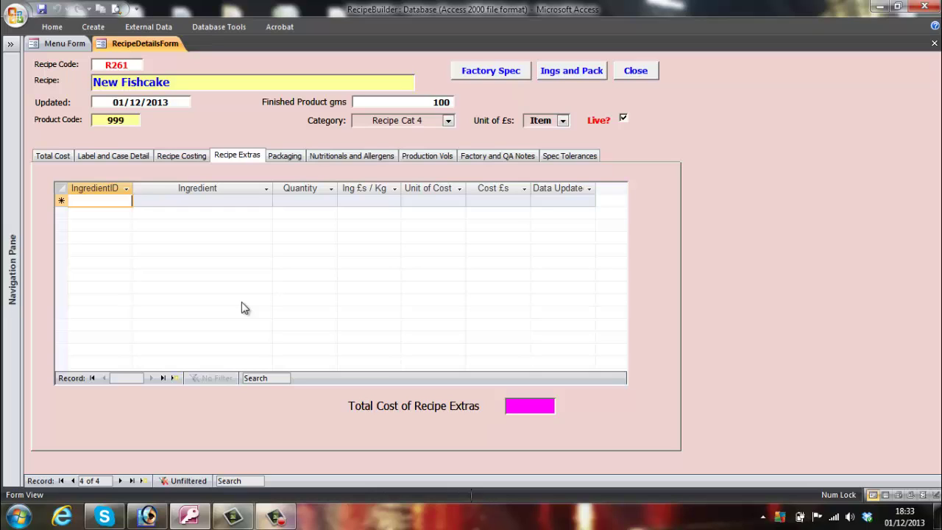
text(1)
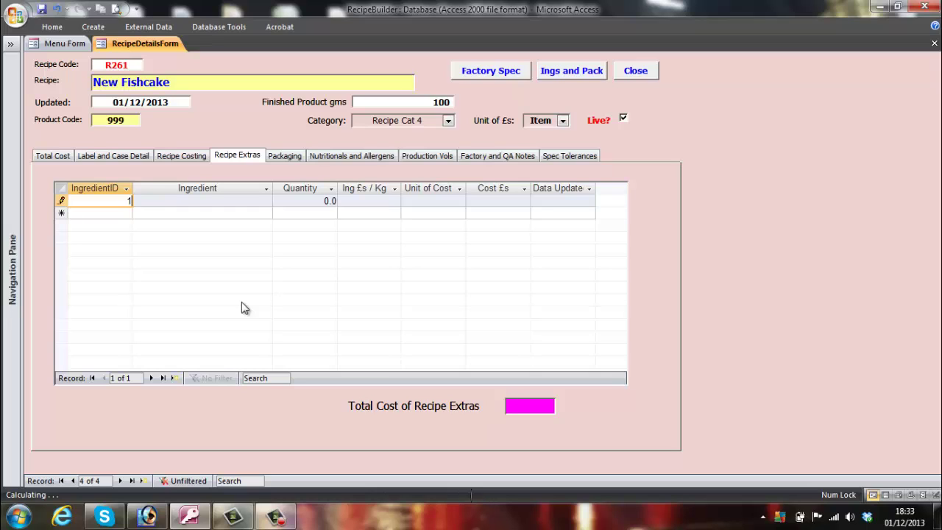
key(Tab)
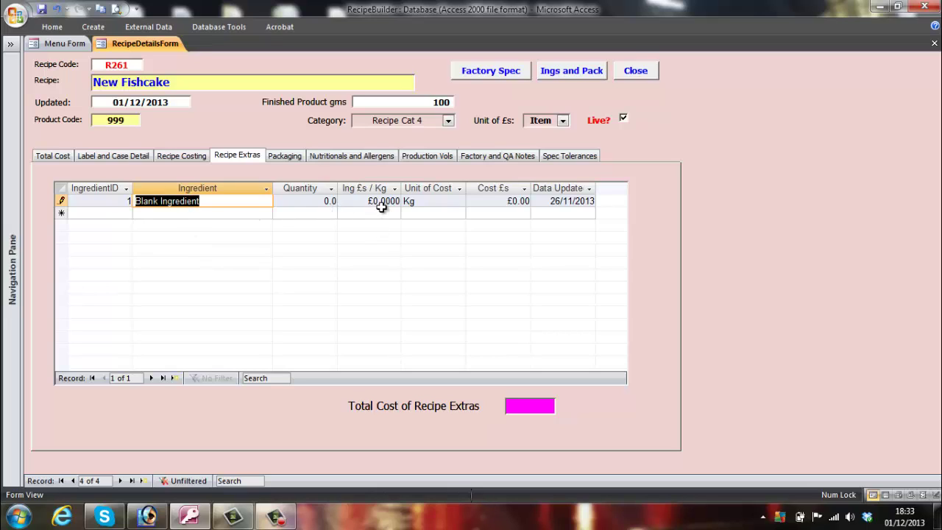
click(63, 160)
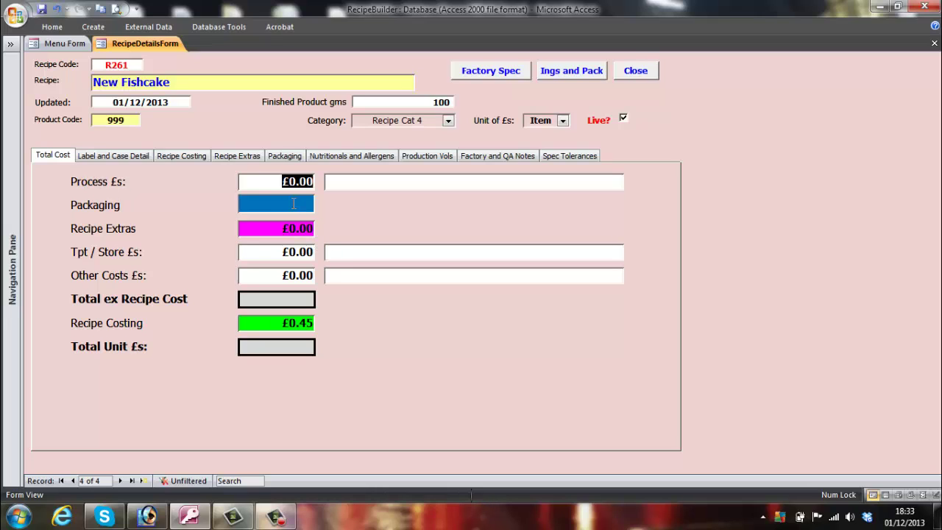
Look up the carton code, add Carton (ID 5) with quantity 0.1 to the recipe's packaging, and check the total cost breakdown.
click(288, 156)
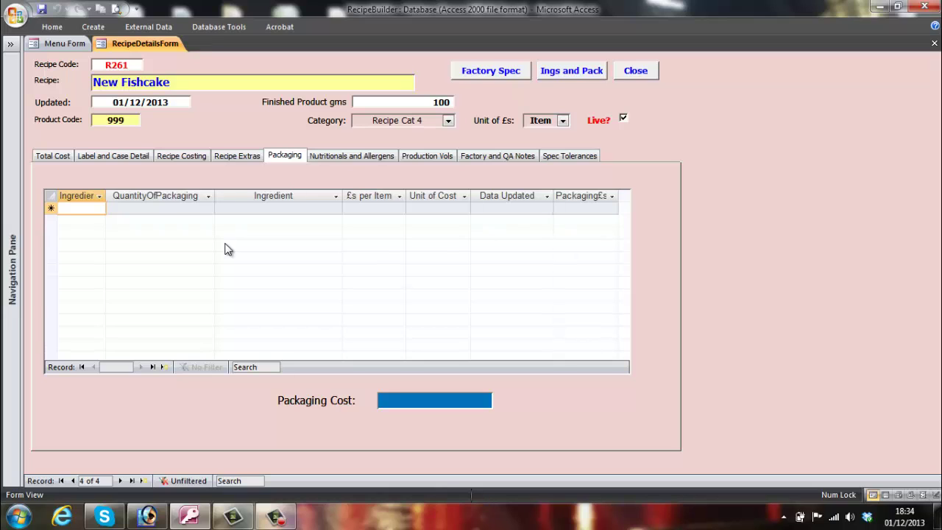
click(573, 74)
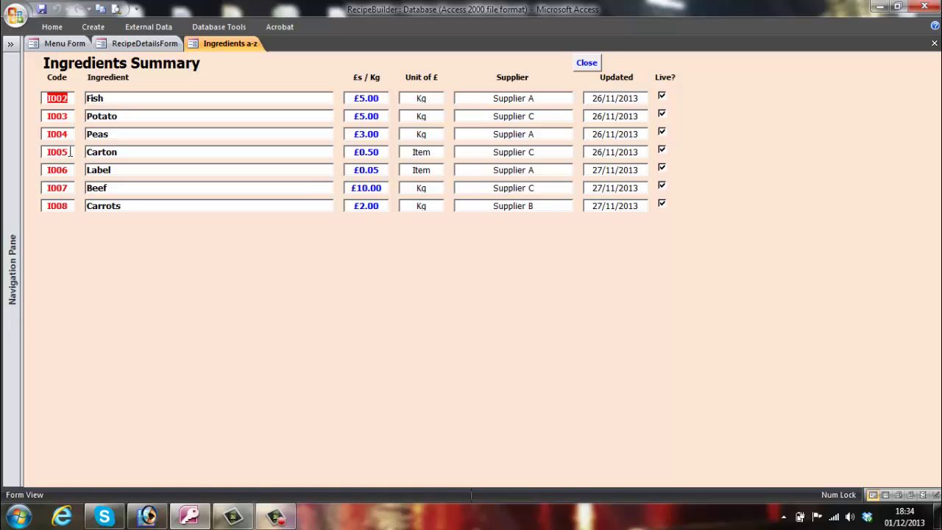
click(587, 62)
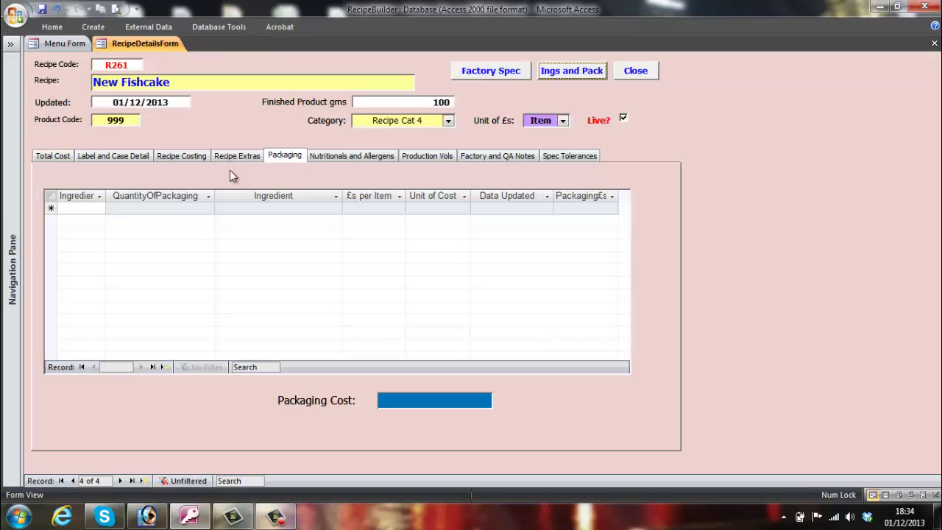
click(97, 208)
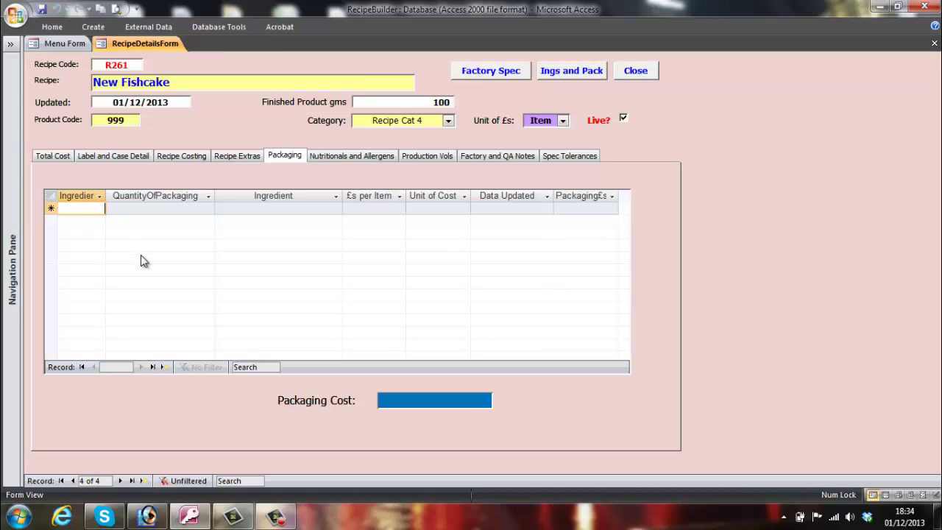
text(5)
key(Tab)
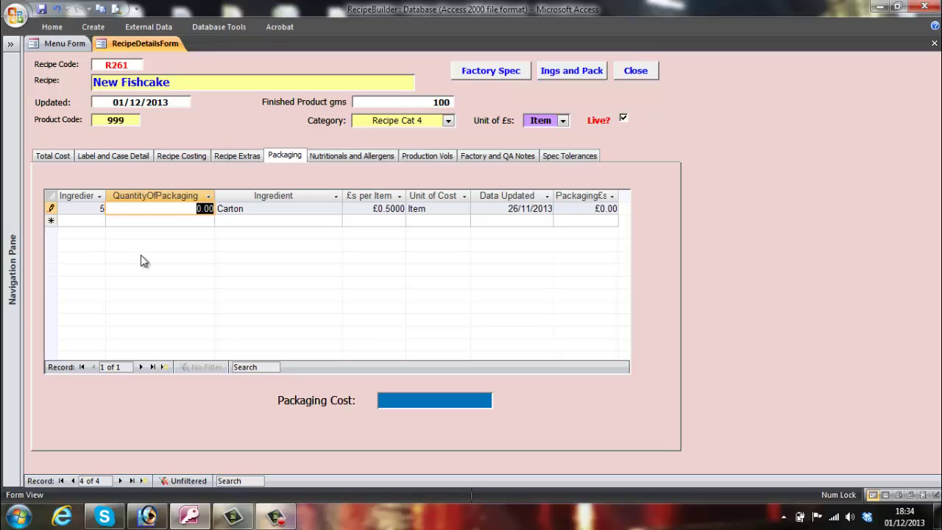
text(0.1)
key(Tab)
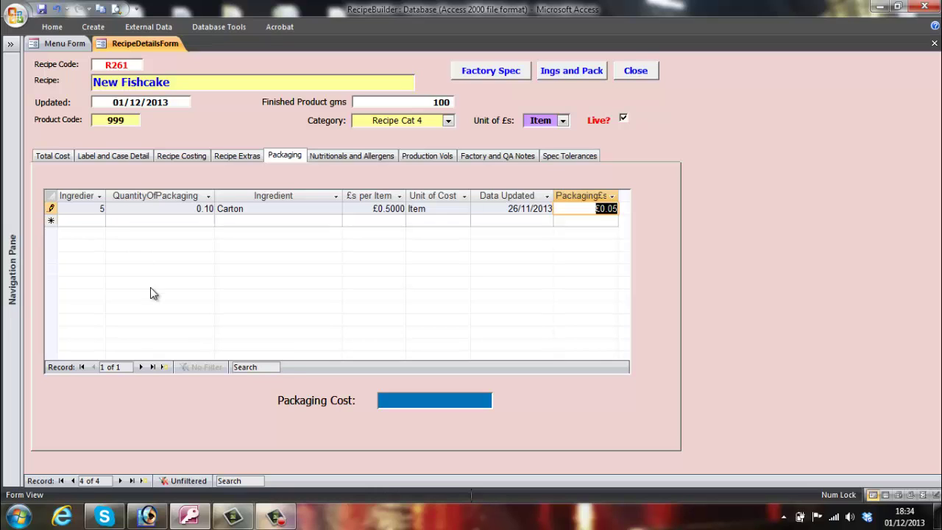
click(52, 157)
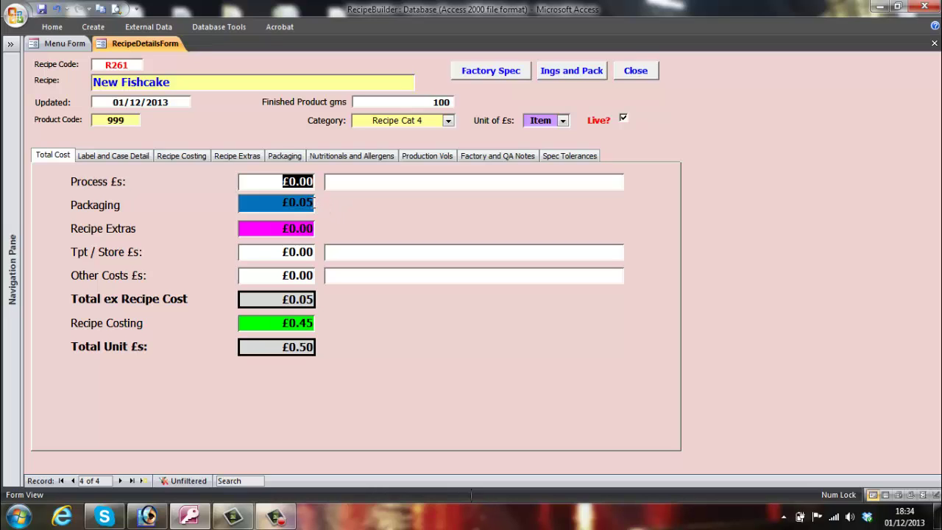
Review the recipe's nutritionals and allergens, production volumes, factory and QA notes, spec tolerances and ingredients and packaging list, and close the recipe.
click(347, 151)
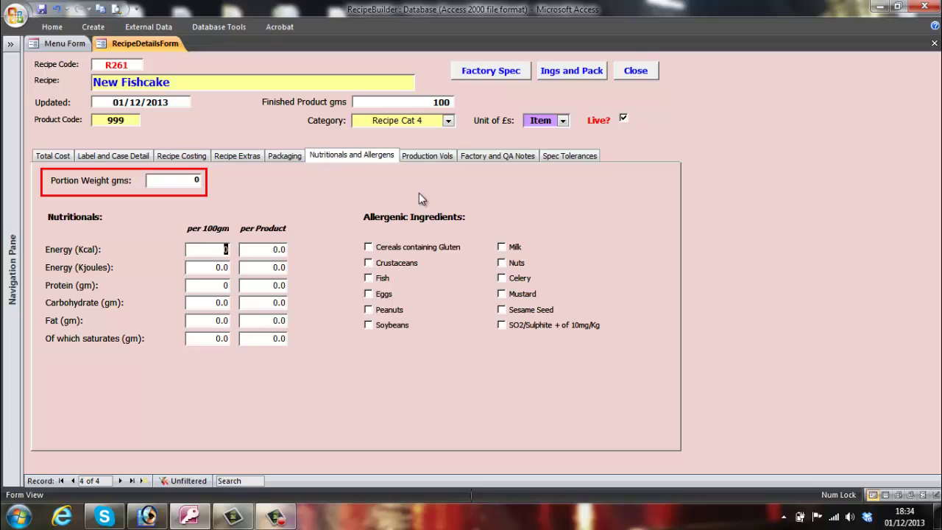
click(427, 157)
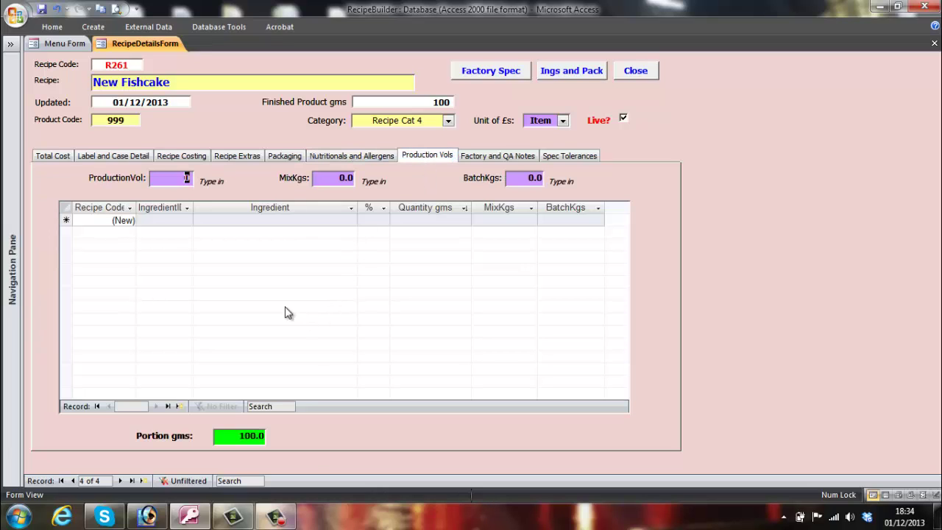
click(492, 155)
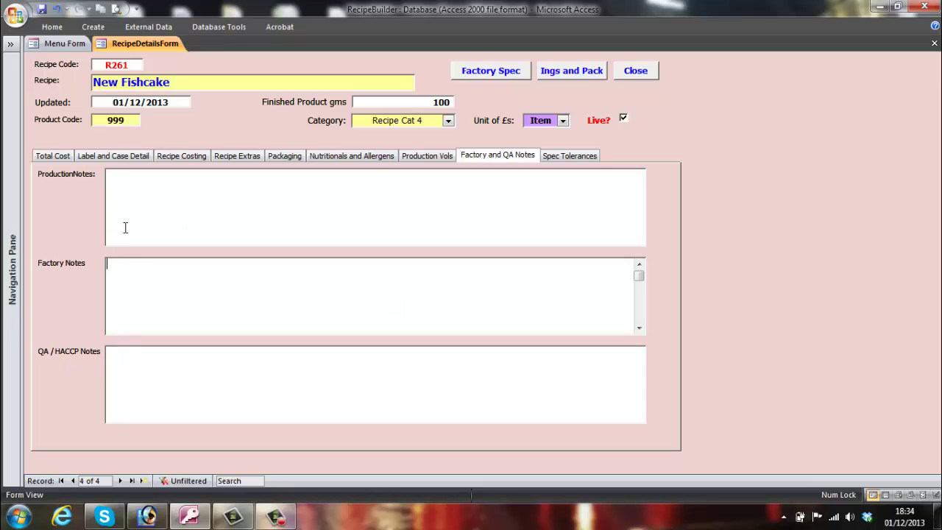
click(575, 157)
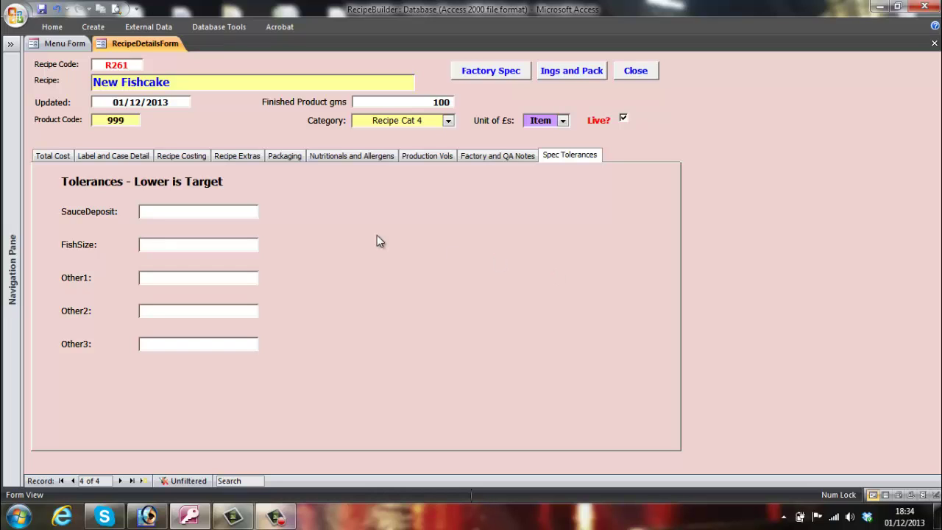
click(589, 74)
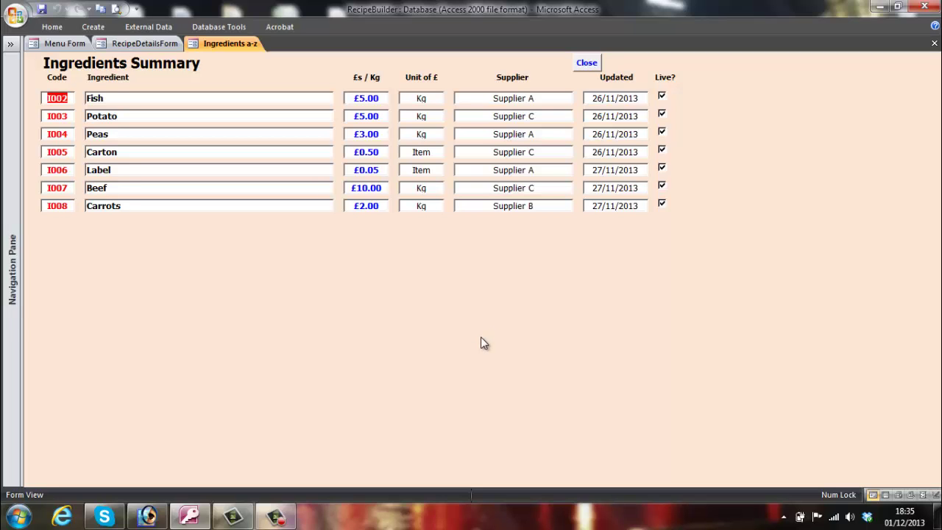
click(582, 67)
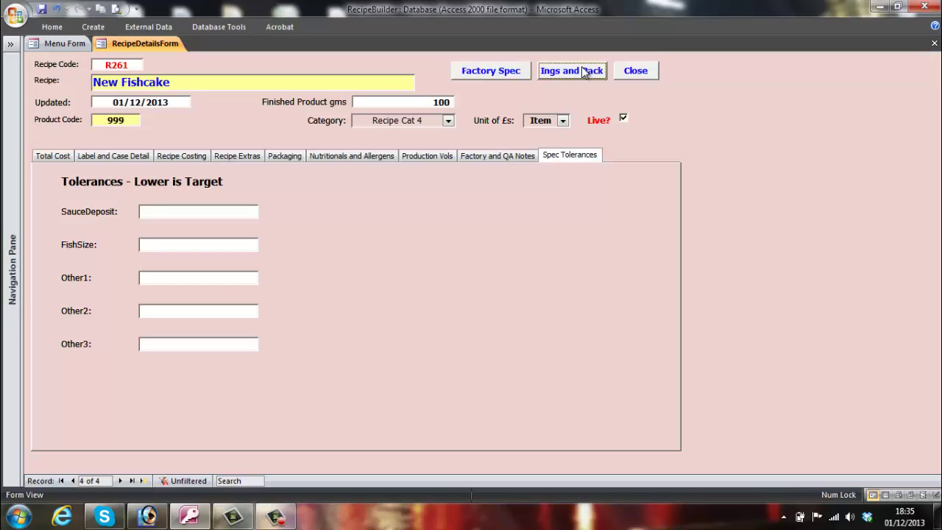
click(635, 74)
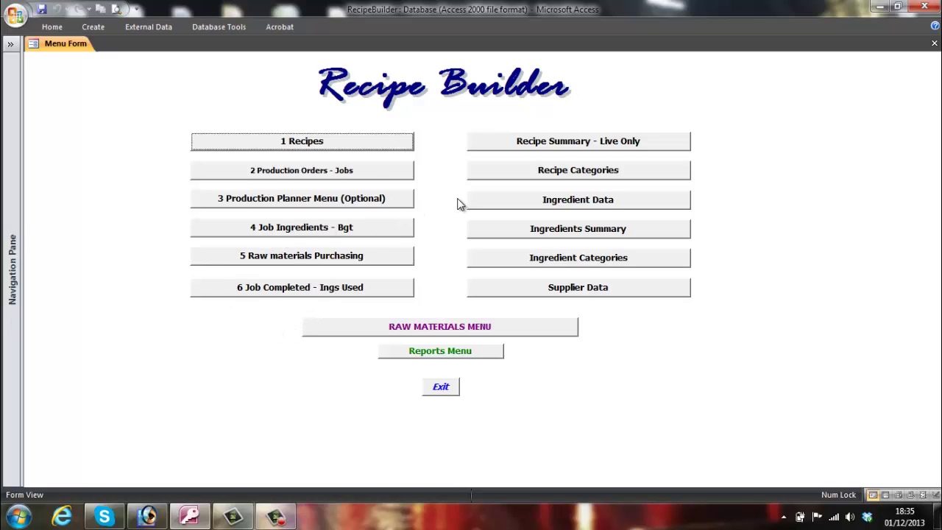
Check the ingredients summary from the ingredient data form, and add a new ingredient record named Pork Mince.
click(567, 200)
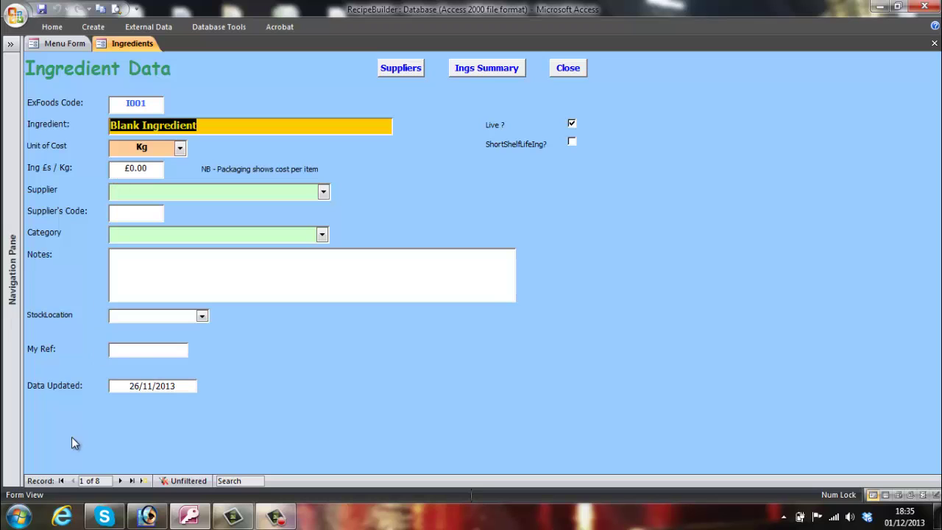
click(471, 70)
click(589, 64)
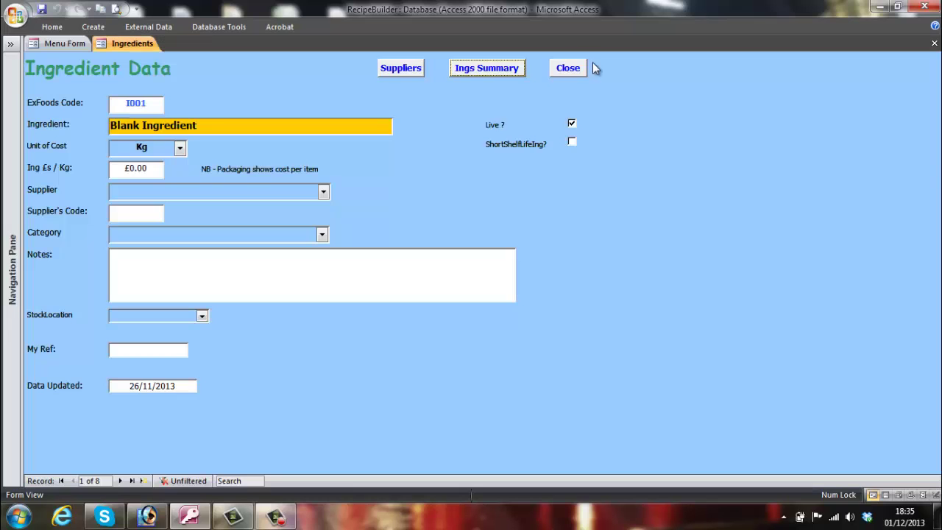
click(143, 481)
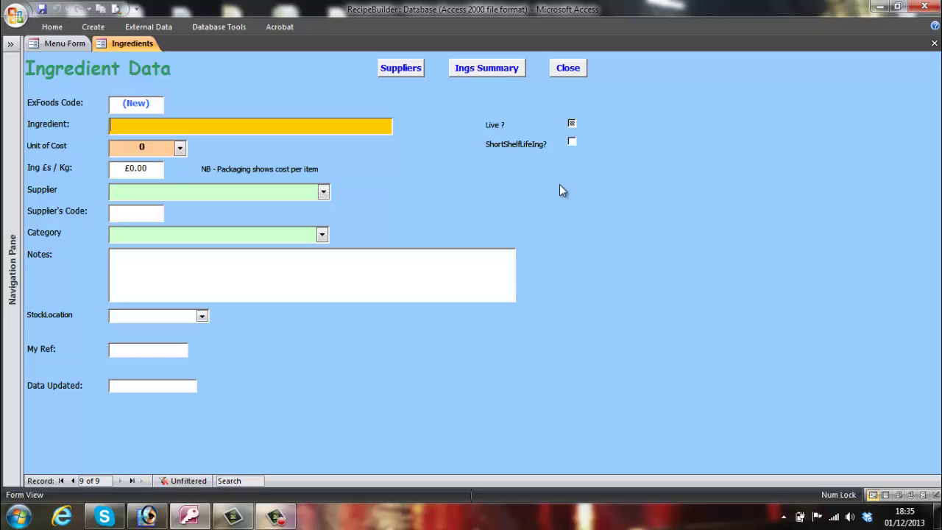
text(Po)
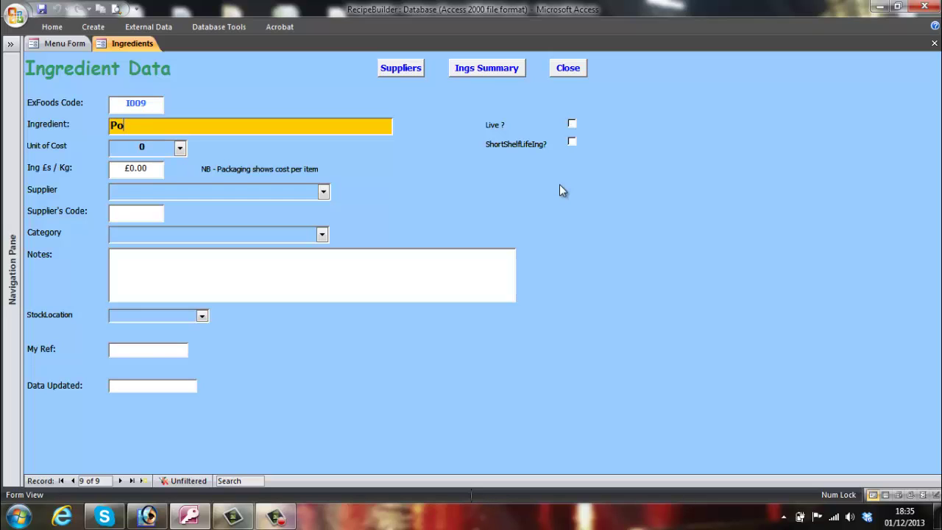
text(k)
key(BackSpace)
text(rk Mince)
Set Pork Mince's unit of cost to Kg and its cost per Kg to £3.00.
click(180, 148)
click(118, 187)
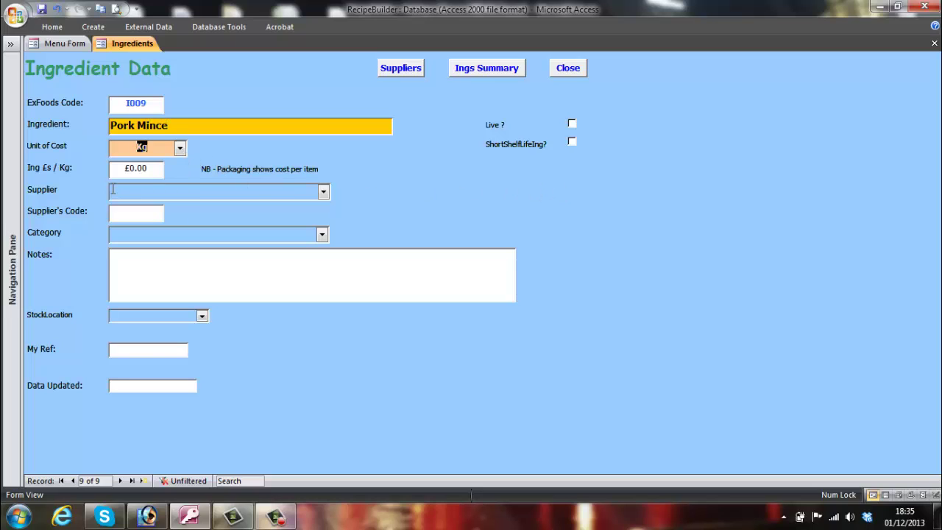
click(129, 169)
drag(129, 168, 166, 172)
text(3)
key(Tab)
Assign Pork Mince to Supplier B with supplier's code g65 and category Cat 2.
click(324, 193)
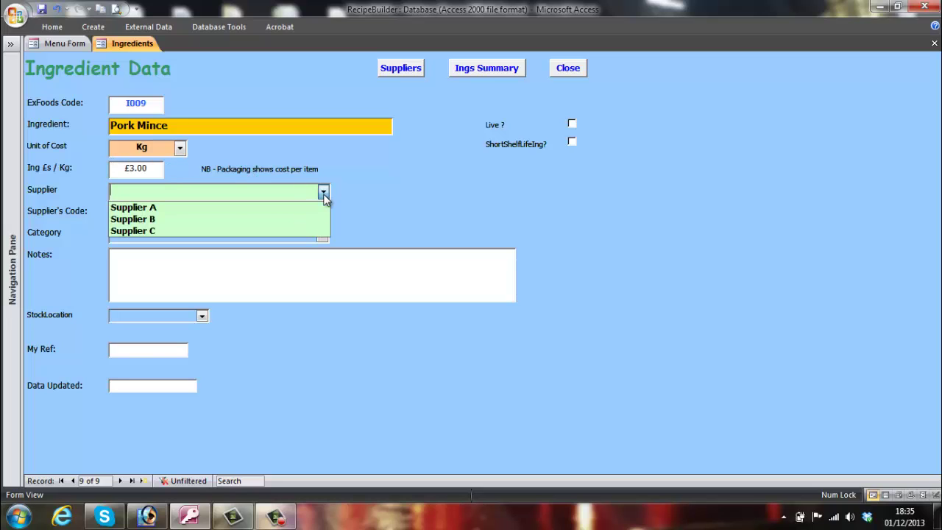
click(151, 218)
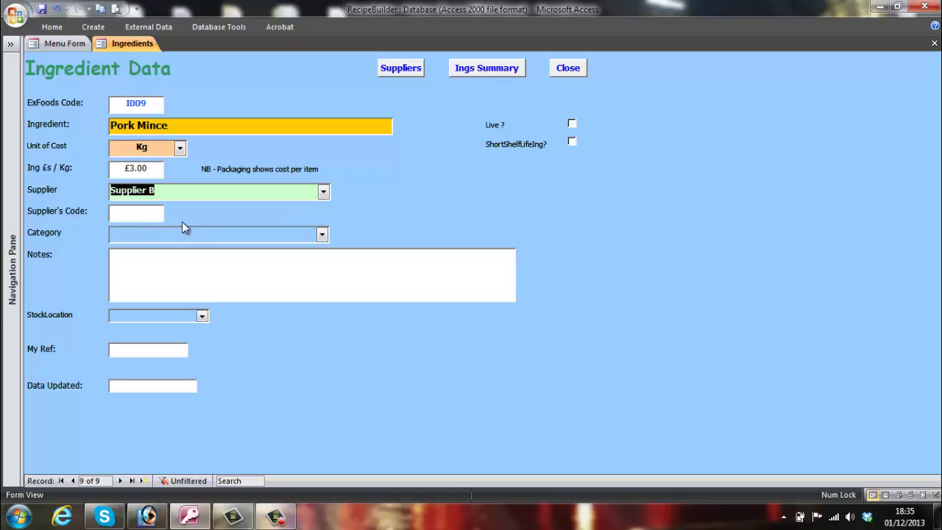
click(132, 218)
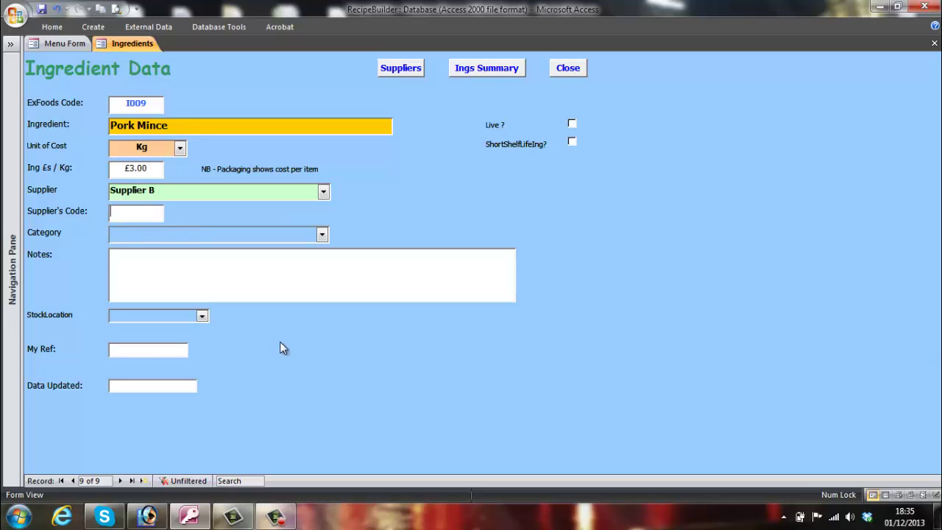
text(g65)
click(321, 235)
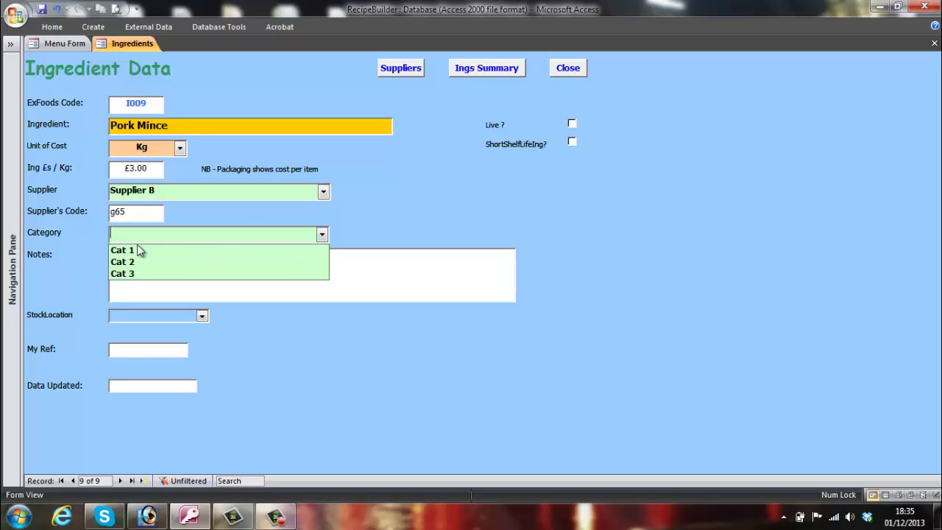
click(124, 262)
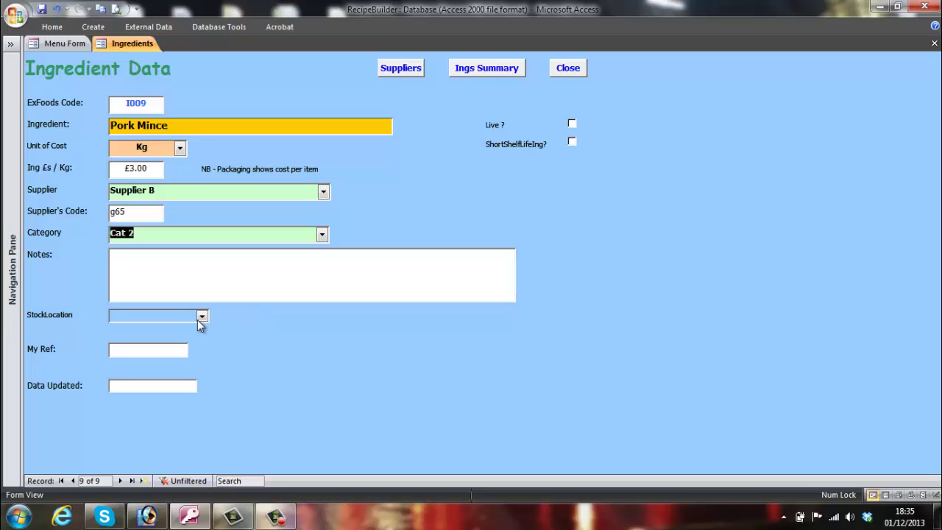
Set Pork Mince's stock location to Location 6 and updated date to 01/12/2013, mark it live, and close the ingredient data.
click(201, 317)
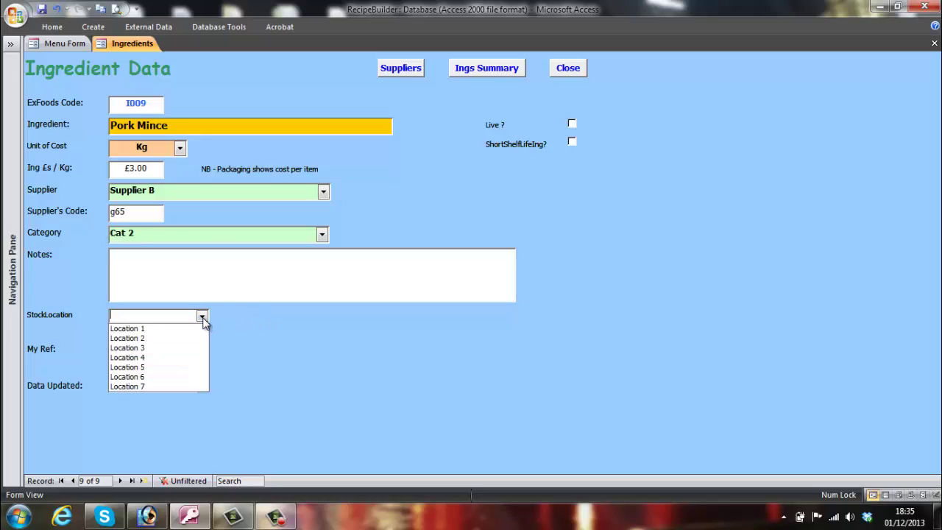
click(139, 377)
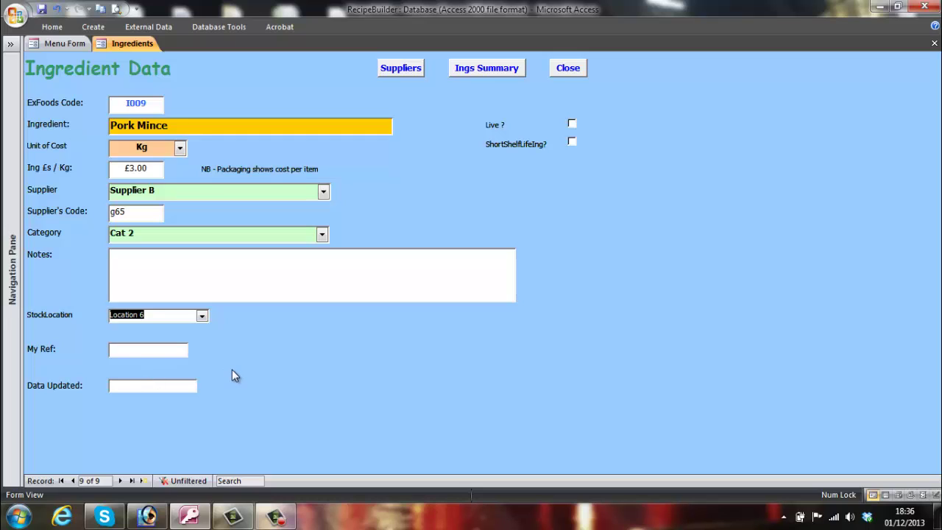
click(141, 387)
key(ctrl+semicolon)
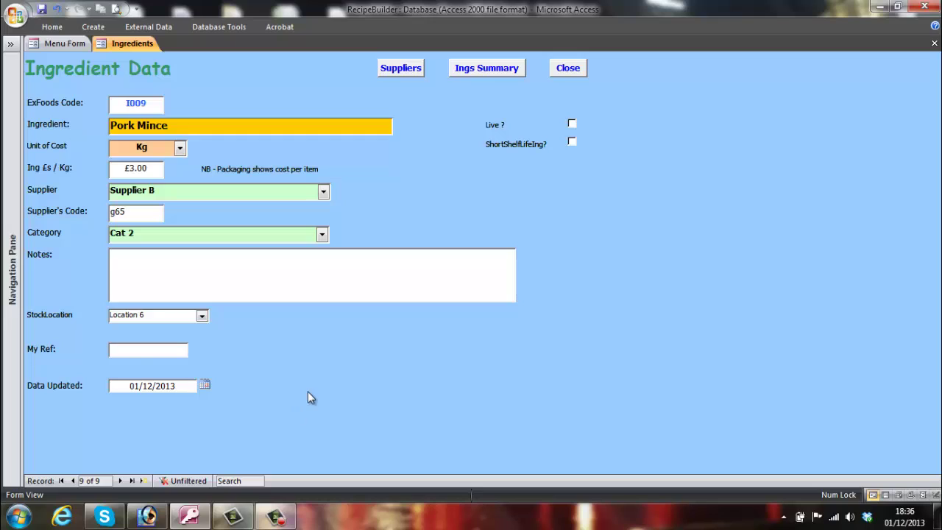
click(572, 124)
click(568, 69)
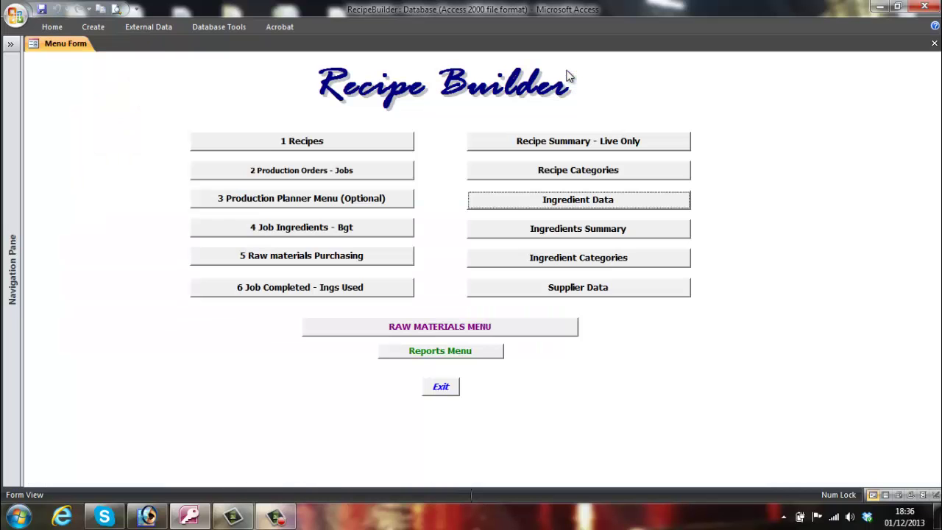
Check the Pork Mince entry in the ingredients summary, and browse the supplier data records.
click(600, 230)
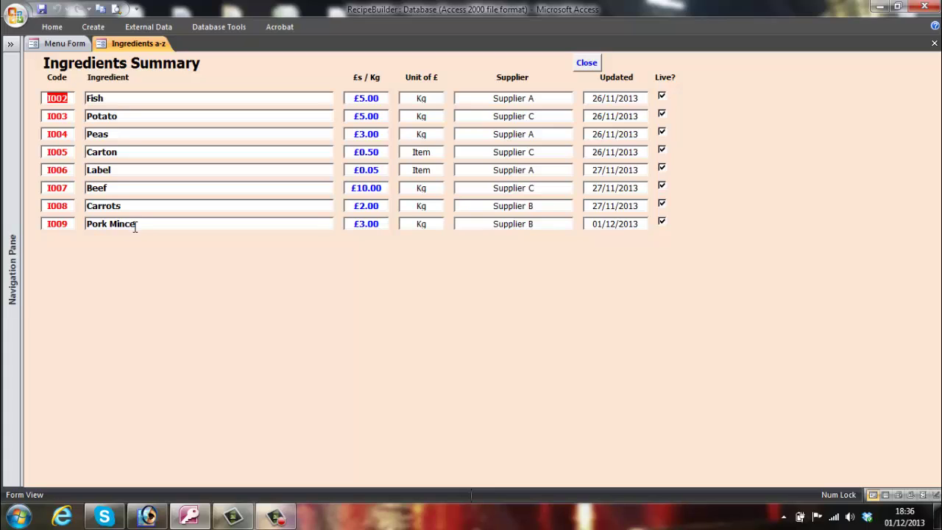
click(587, 64)
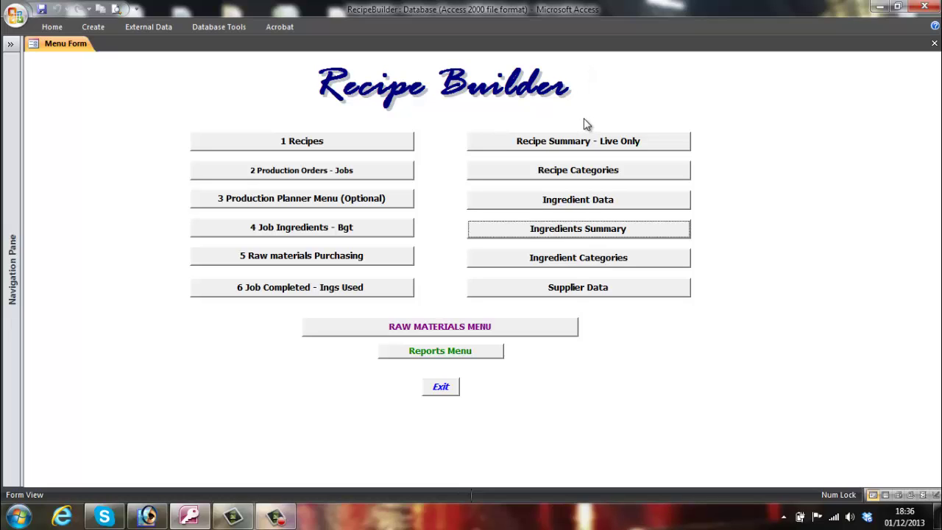
click(571, 289)
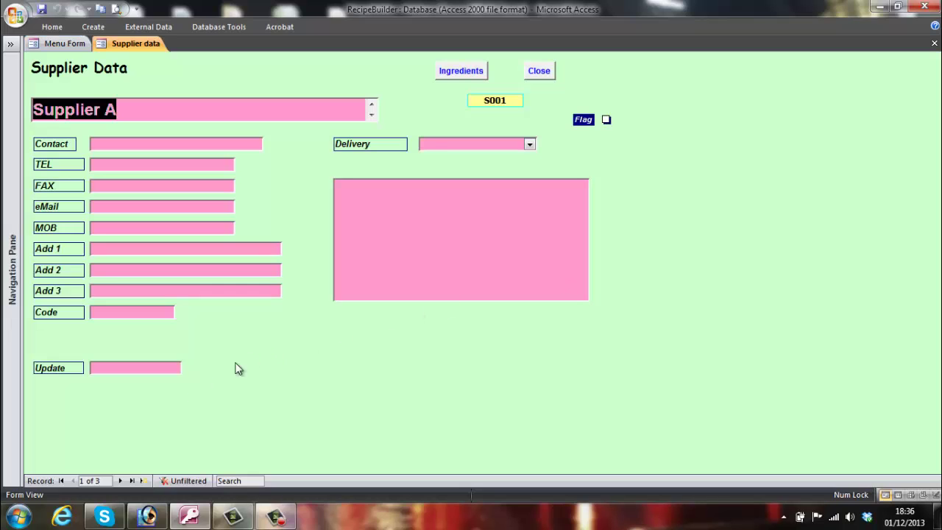
click(120, 480)
click(120, 481)
click(539, 71)
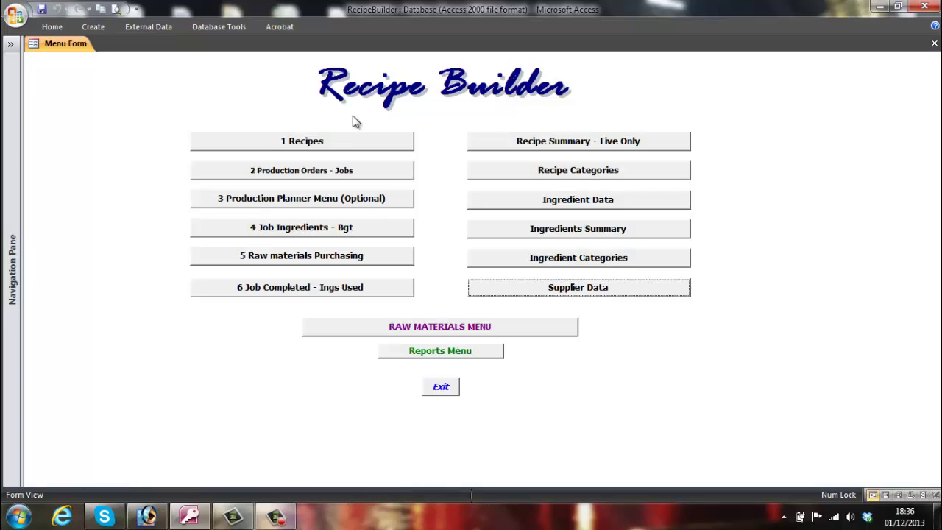
View the Fish Cake recipe's total cost, and open the live-only recipe summary report to review the listed recipes.
click(328, 143)
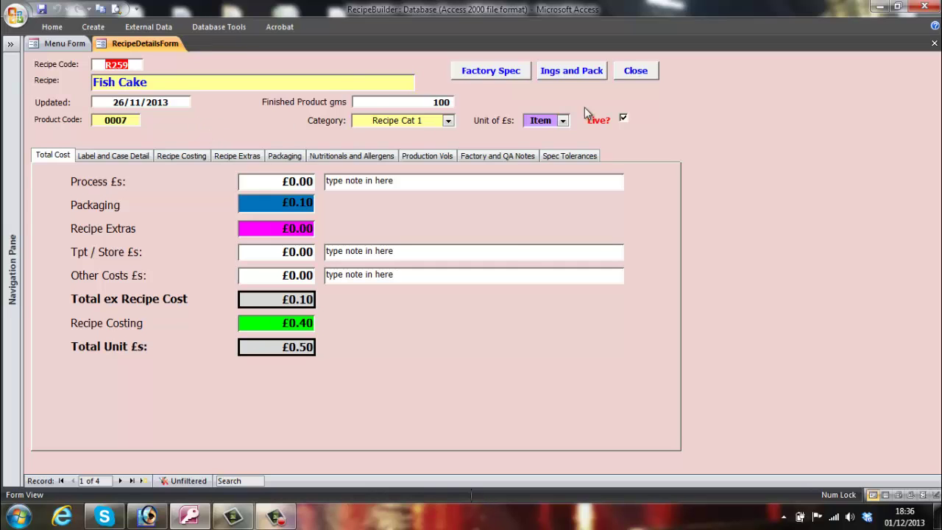
click(629, 70)
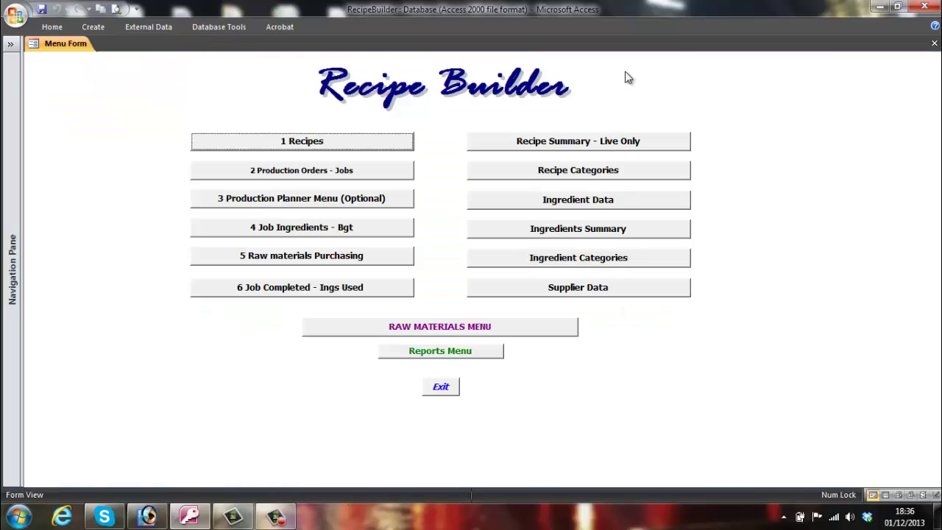
click(458, 351)
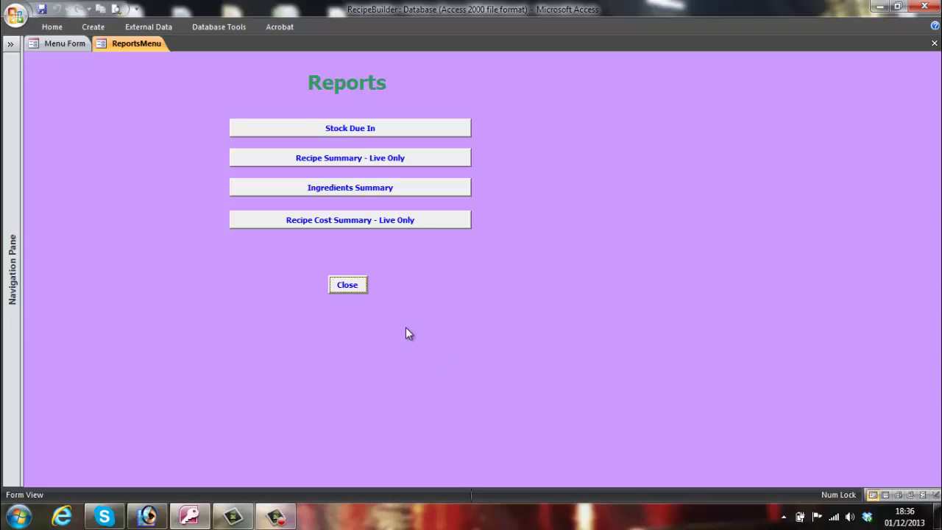
click(350, 162)
click(425, 143)
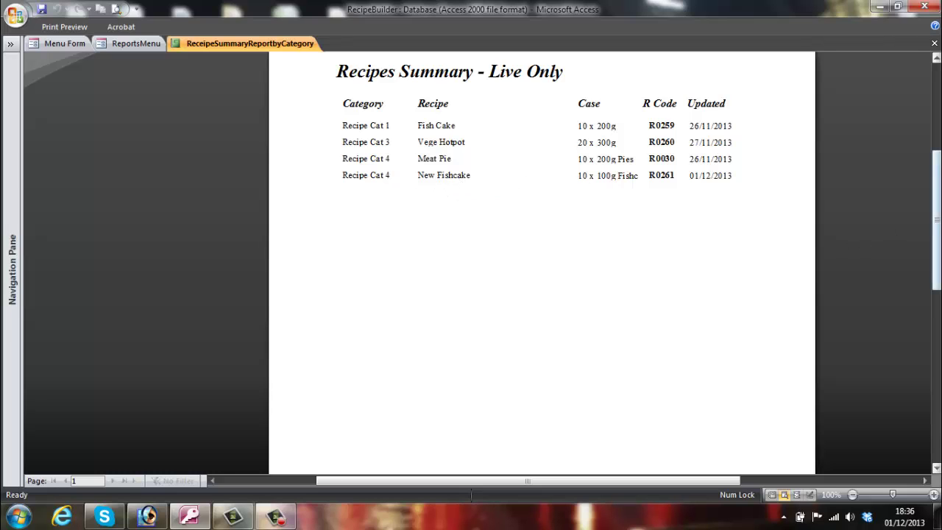
scroll(936, 218, up, 3)
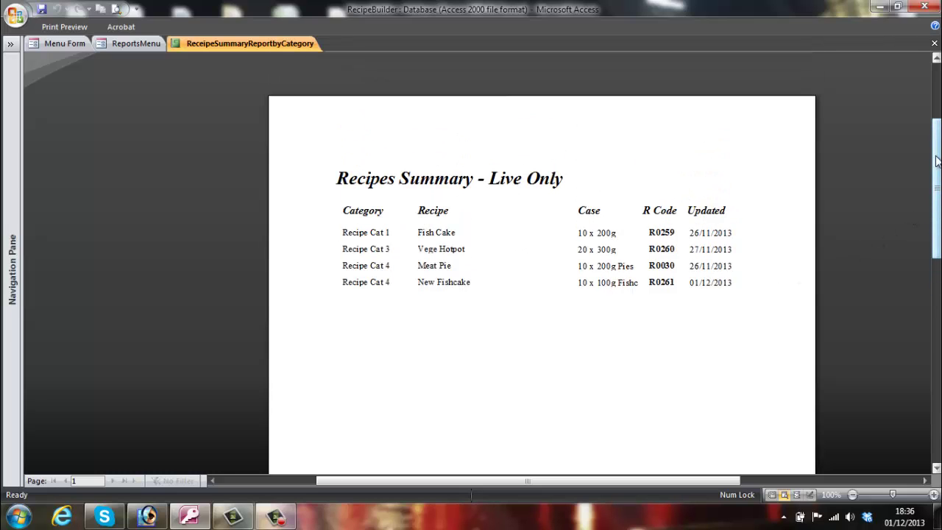